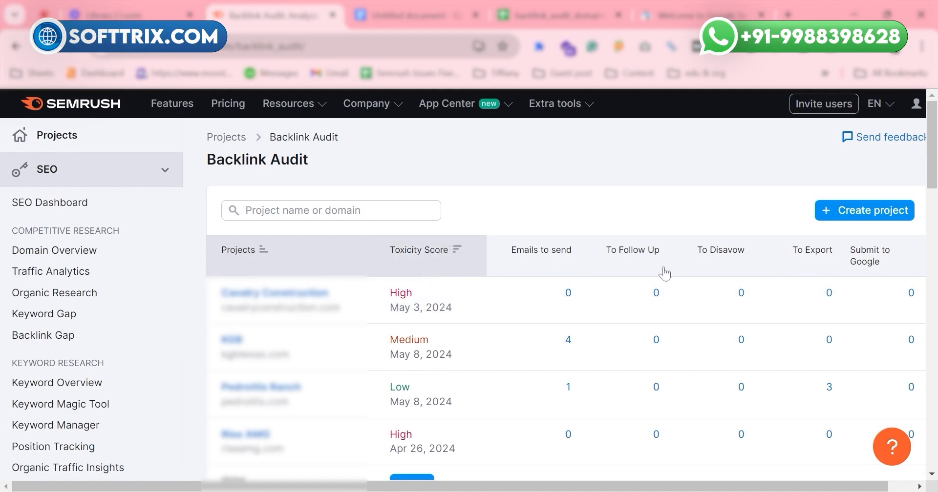
Step: Open the backlink audit of the Cavalry Construction project and examine its overall toxicity score
{"action": "left_click", "coordinate": [865, 210]}
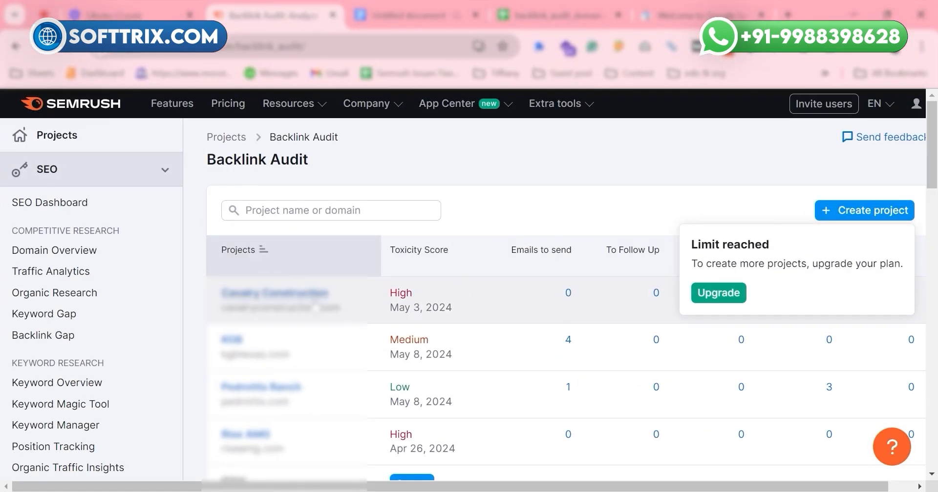
{"action": "left_click", "coordinate": [315, 300]}
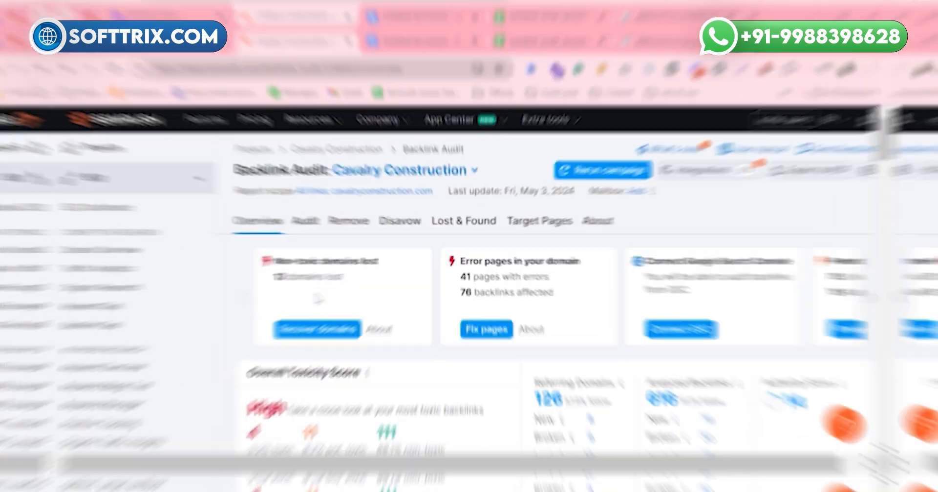
{"action": "scroll", "coordinate": [241, 299], "scroll_direction": "down", "scroll_amount": 3}
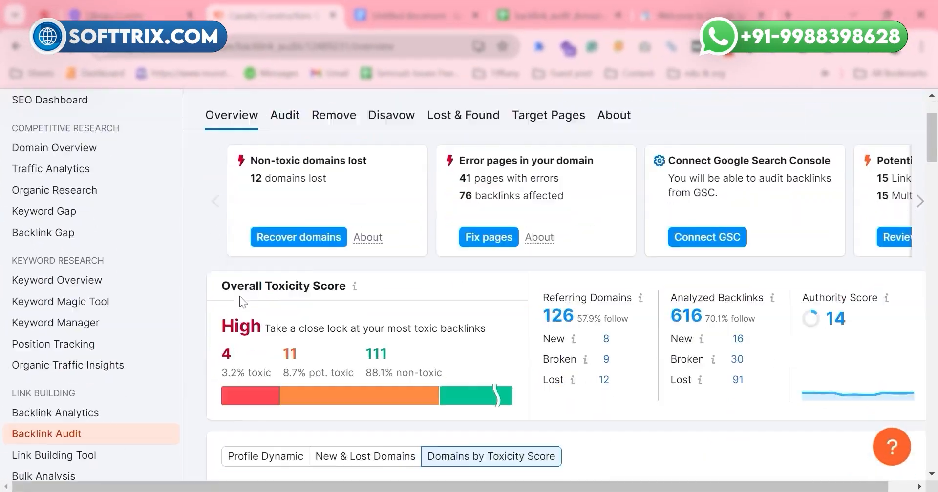
{"action": "scroll", "coordinate": [556, 290], "scroll_direction": "up", "scroll_amount": 3}
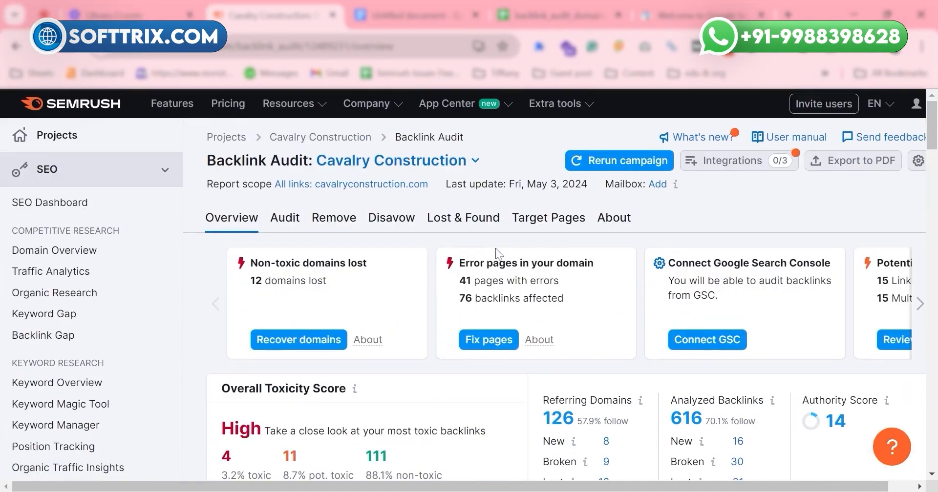
{"action": "scroll", "coordinate": [364, 268], "scroll_direction": "down", "scroll_amount": 1}
{"action": "scroll", "coordinate": [204, 227], "scroll_direction": "down", "scroll_amount": 2}
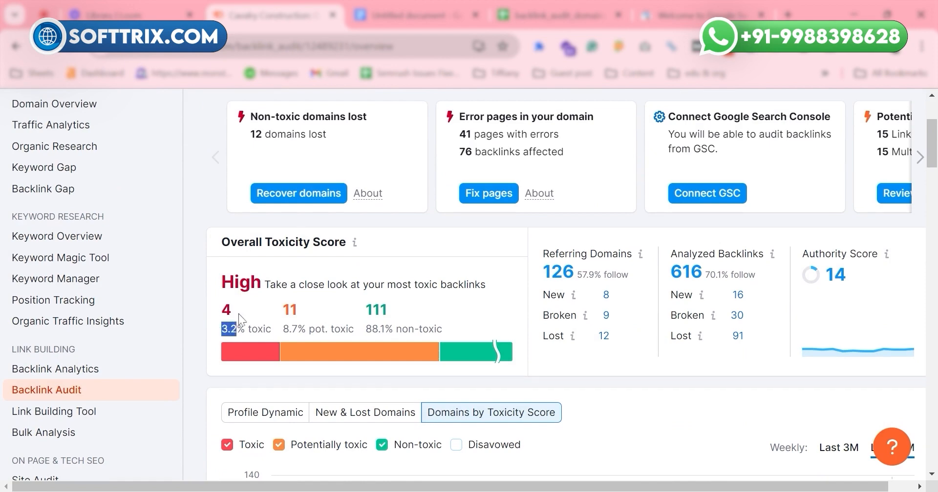
Step: Open the list of toxic backlinks to review and export it as CSV
{"action": "scroll", "coordinate": [270, 283], "scroll_direction": "down", "scroll_amount": 6}
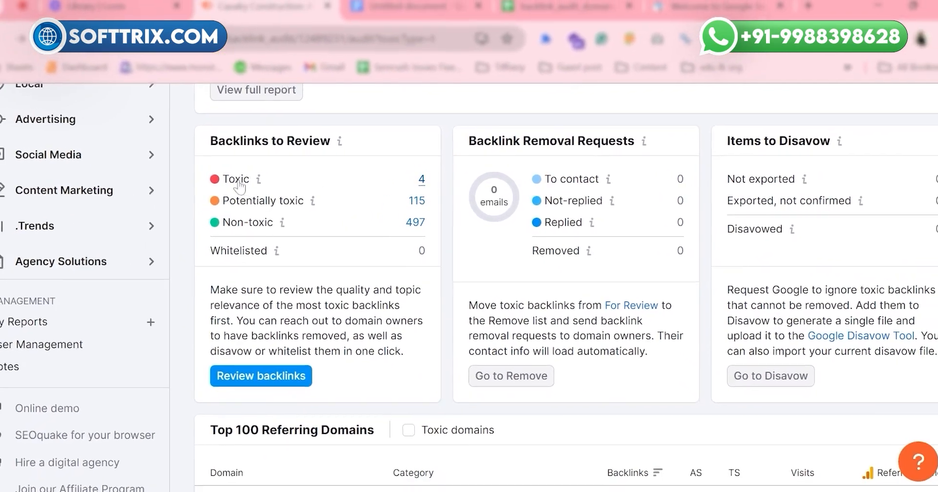
{"action": "left_click", "coordinate": [236, 187]}
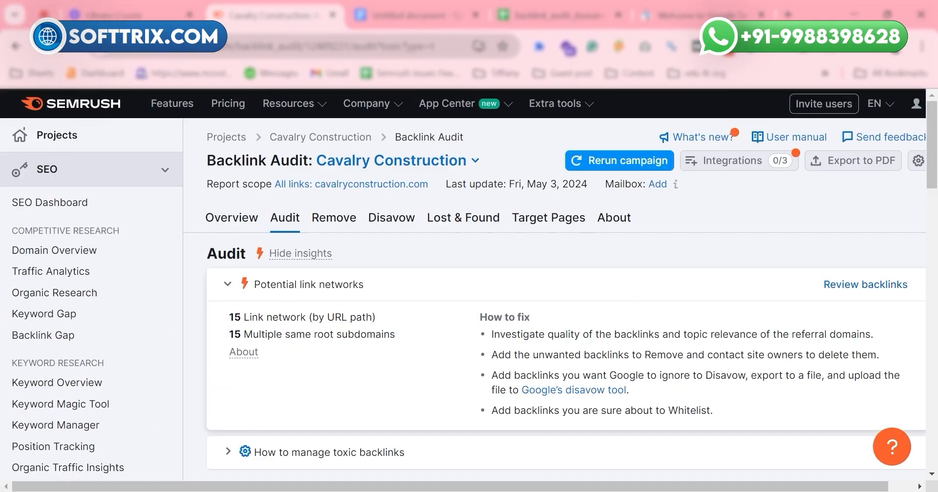
{"action": "scroll", "coordinate": [561, 283], "scroll_direction": "down", "scroll_amount": 4}
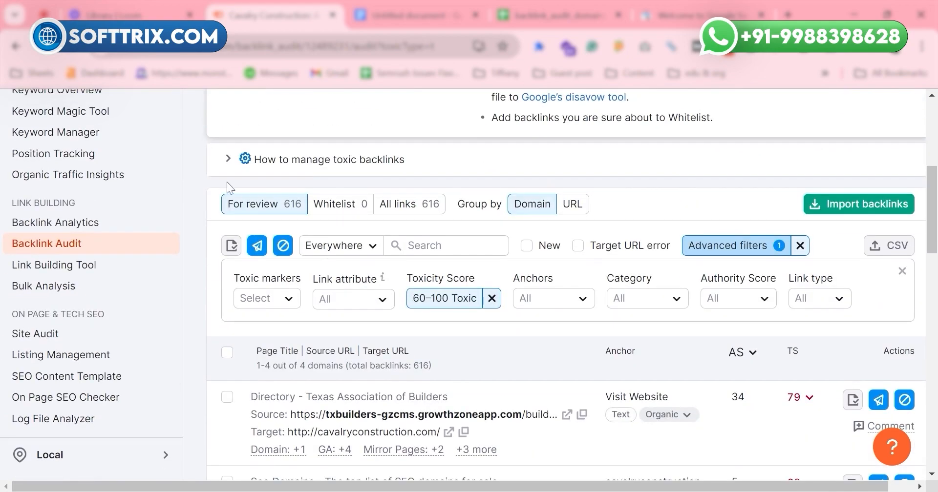
{"action": "left_click", "coordinate": [889, 245]}
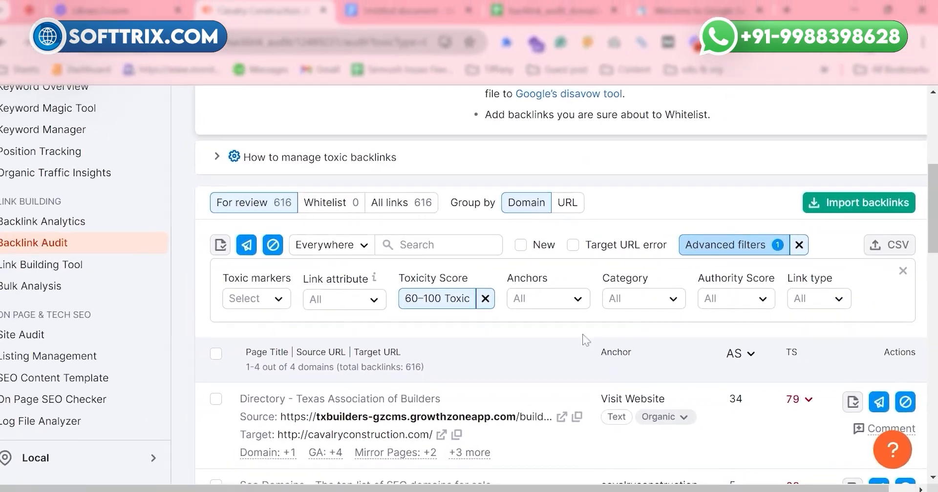
Step: Filter the backlinks by the toxicity score 45–59 Pot. toxic and look through the listed domains
{"action": "left_click", "coordinate": [467, 300]}
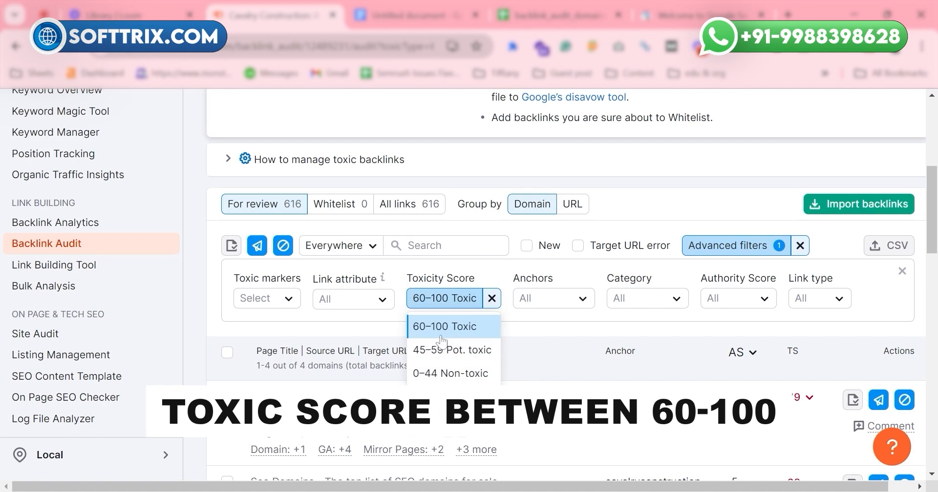
{"action": "left_click", "coordinate": [447, 305]}
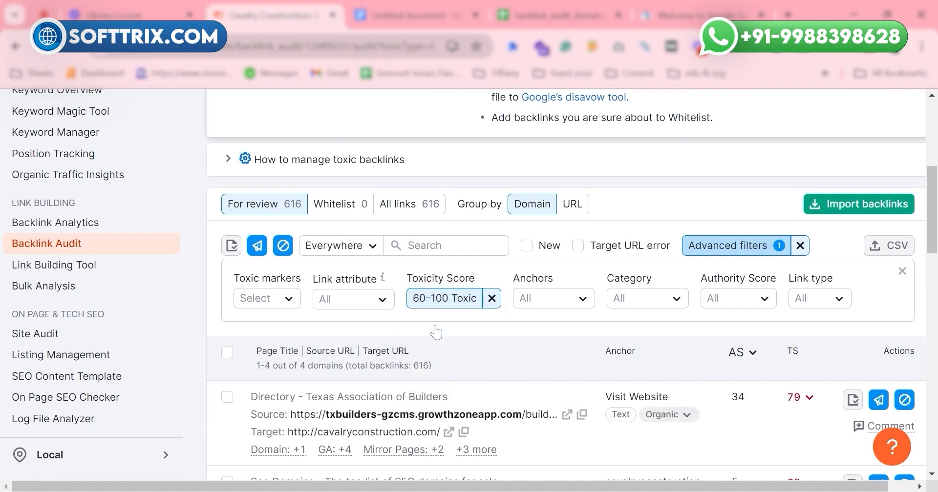
{"action": "left_click", "coordinate": [448, 306]}
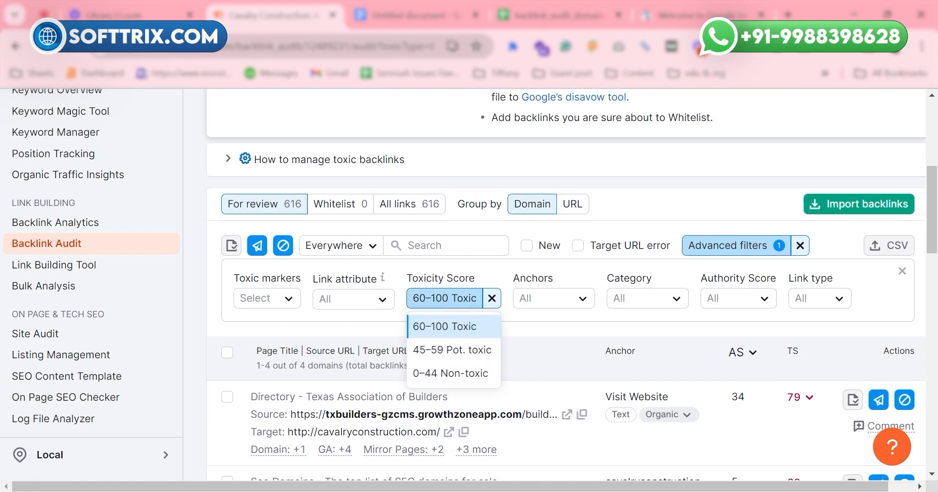
{"action": "left_click", "coordinate": [440, 351]}
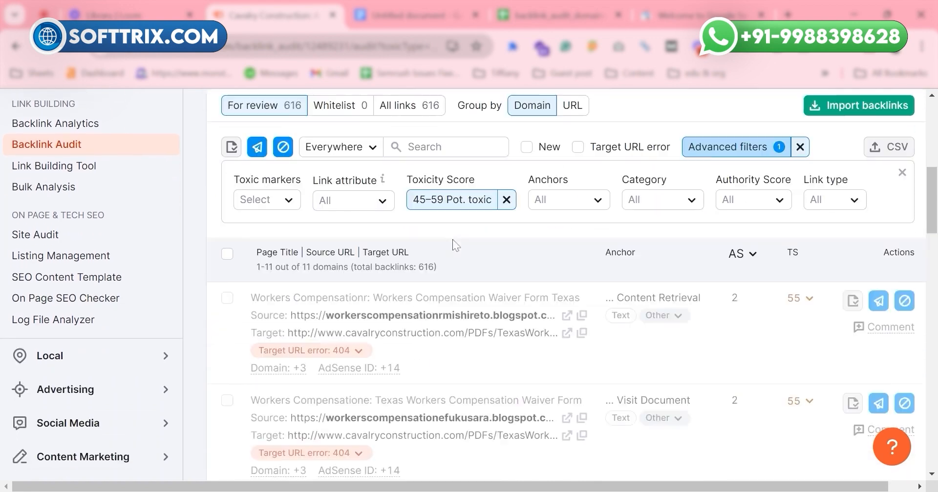
{"action": "scroll", "coordinate": [547, 325], "scroll_direction": "down", "scroll_amount": 4}
{"action": "scroll", "coordinate": [545, 318], "scroll_direction": "up", "scroll_amount": 3}
{"action": "scroll", "coordinate": [544, 315], "scroll_direction": "down", "scroll_amount": 3}
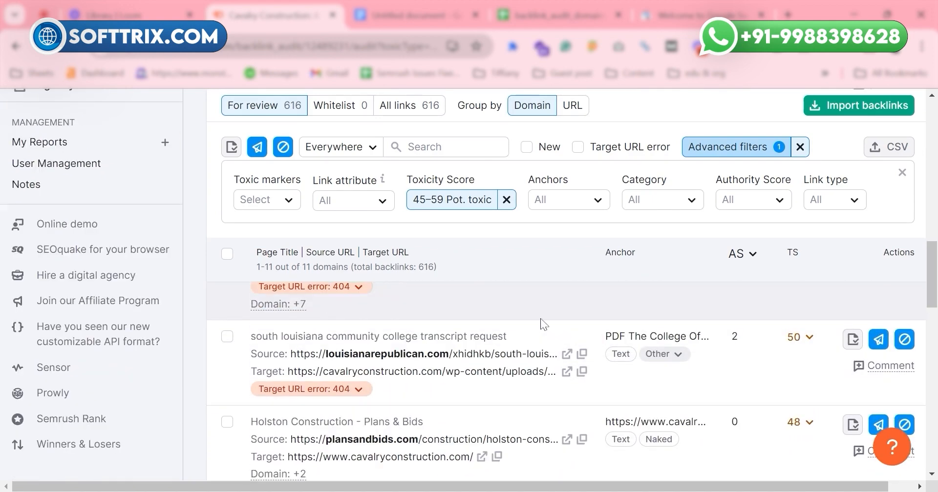
{"action": "scroll", "coordinate": [542, 317], "scroll_direction": "up", "scroll_amount": 3}
Step: Set the toxicity score filter to 60–100 Toxic and review the listed domains and their toxicity scores
{"action": "left_click", "coordinate": [446, 211]}
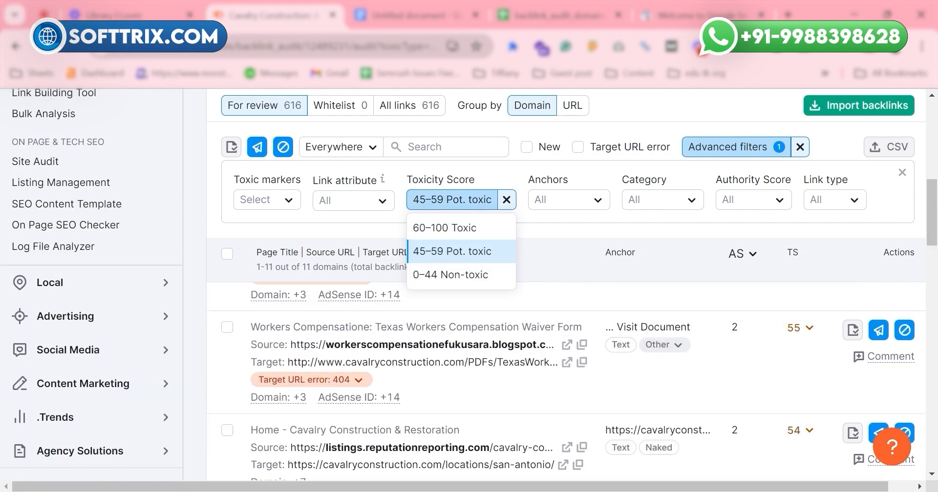
{"action": "left_click", "coordinate": [460, 228]}
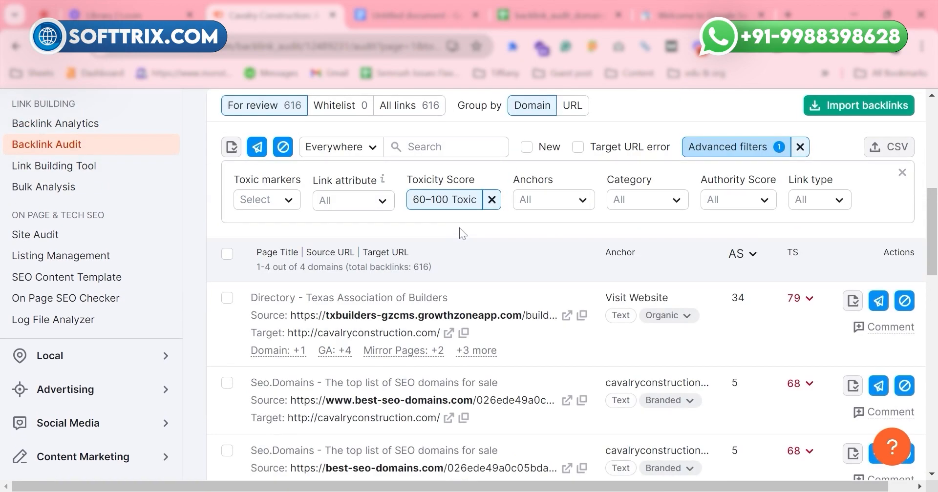
{"action": "scroll", "coordinate": [708, 419], "scroll_direction": "up", "scroll_amount": 1}
{"action": "scroll", "coordinate": [517, 436], "scroll_direction": "down", "scroll_amount": 3}
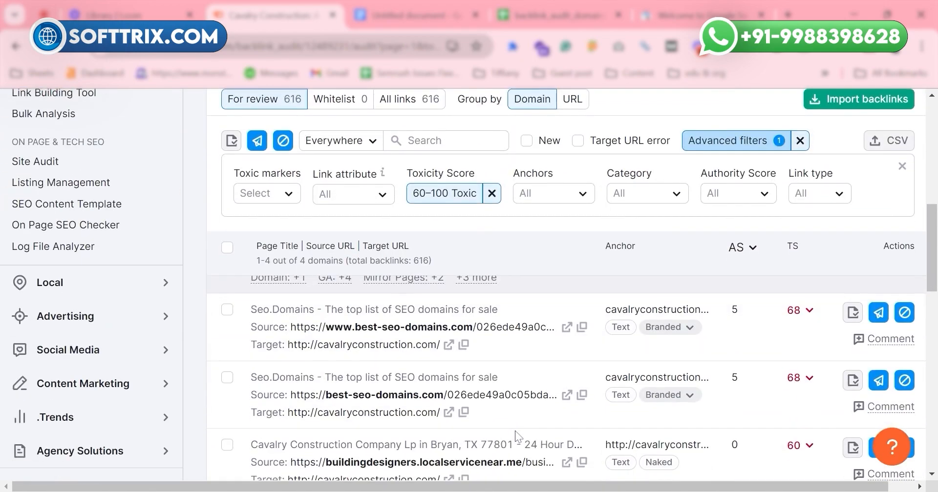
{"action": "scroll", "coordinate": [517, 436], "scroll_direction": "down", "scroll_amount": 1}
{"action": "scroll", "coordinate": [552, 434], "scroll_direction": "up", "scroll_amount": 3}
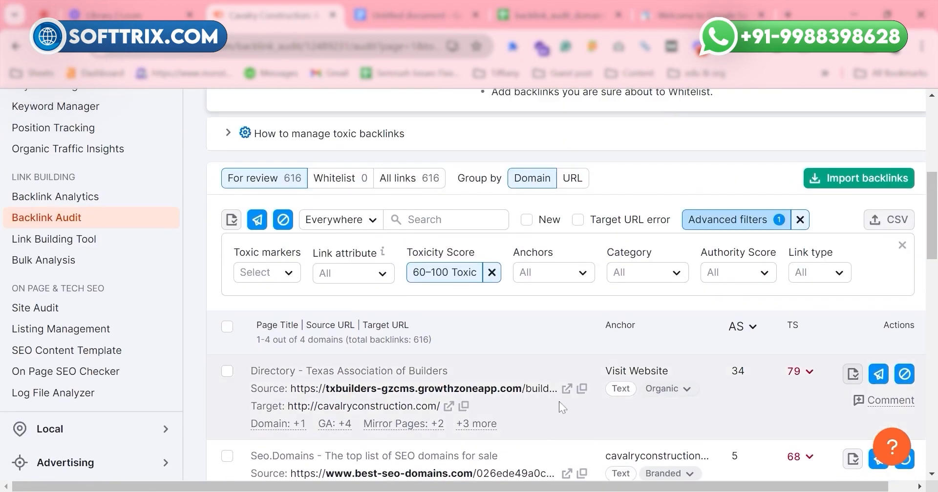
{"action": "scroll", "coordinate": [792, 381], "scroll_direction": "down", "scroll_amount": 6}
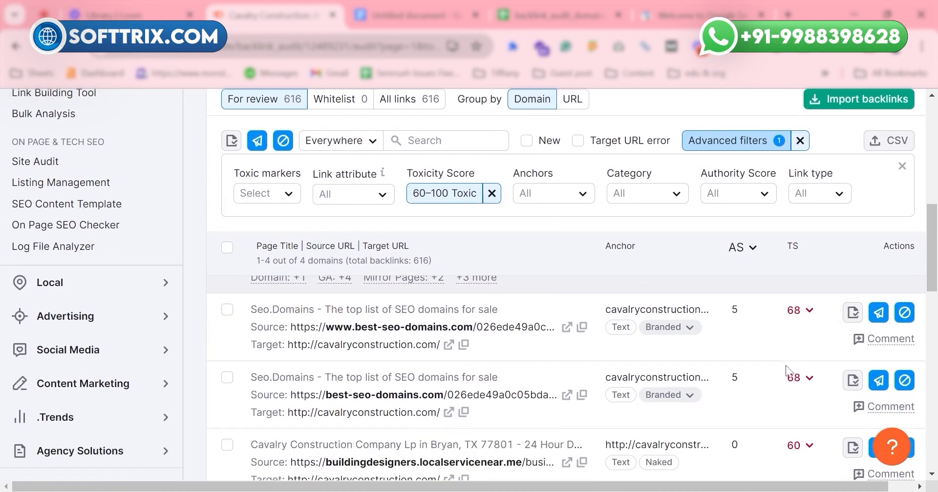
{"action": "scroll", "coordinate": [760, 324], "scroll_direction": "up", "scroll_amount": 8}
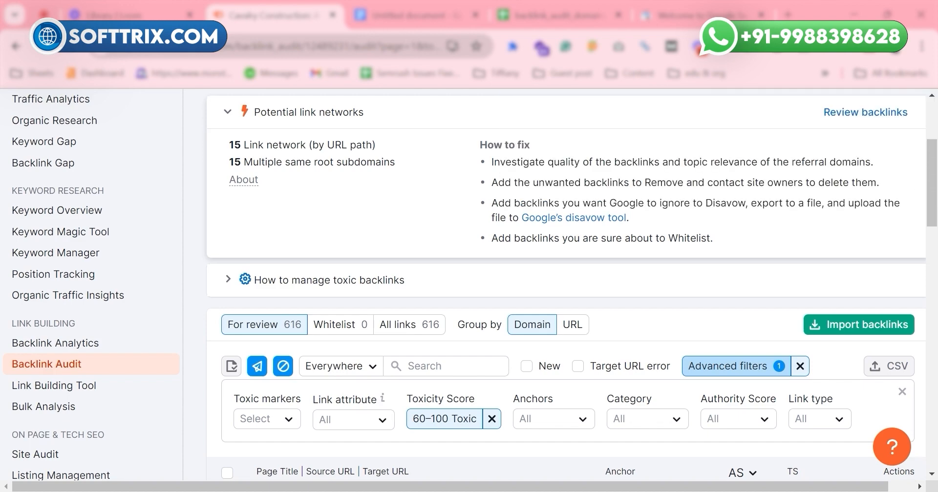
Step: Switch to the blank Google Docs document and paste in the source URLs of the four toxic backlinks
{"action": "left_click", "coordinate": [394, 23]}
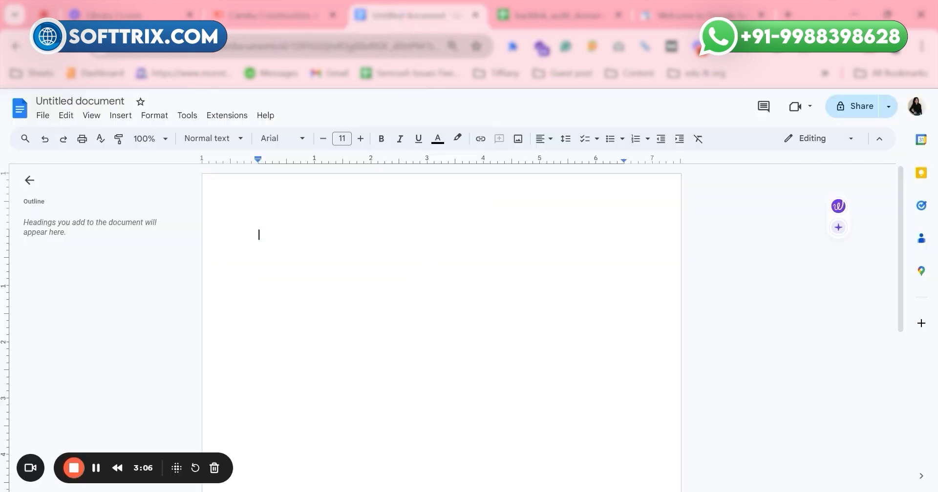
{"action": "type", "text": "https://txbuilders-gzcms.growthzoneapp.com/builder-directory/FindStartsWith?term=C https://www.best-seo-domains.com/026ede49a0c05bda31d7324559afac10c2f75200/b6d40fa87678f202d17a75b2a5a99e6734cb9b88 https://best-seo-domains.com/026ede49a0c05bda31d7324559afac10c2f75200/b6d40fa87678f202d17a75b2a5a99e6734cb9b88 https://buildingdesigners.localservicenear.me/business/cavalry-construction-company-lp-tx-26774351/"}
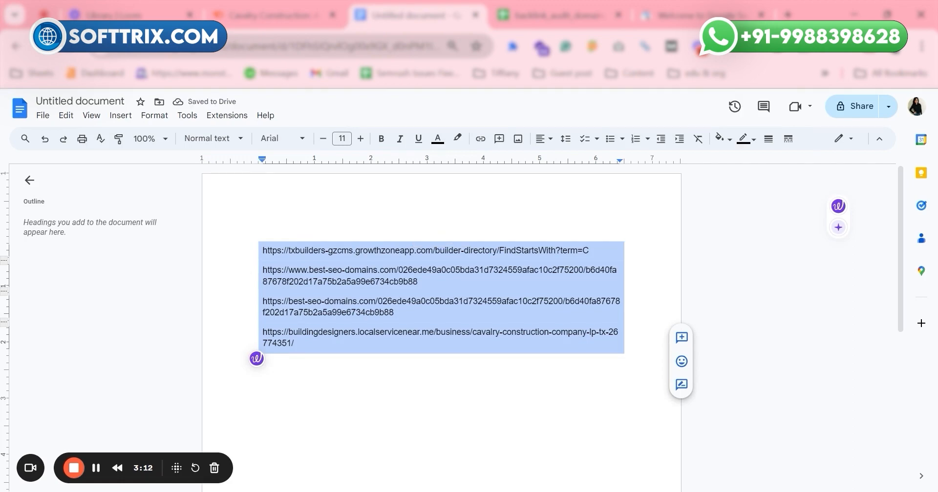
{"action": "left_click", "coordinate": [421, 270]}
{"action": "left_click_drag", "start_coordinate": [295, 343], "coordinate": [268, 251]}
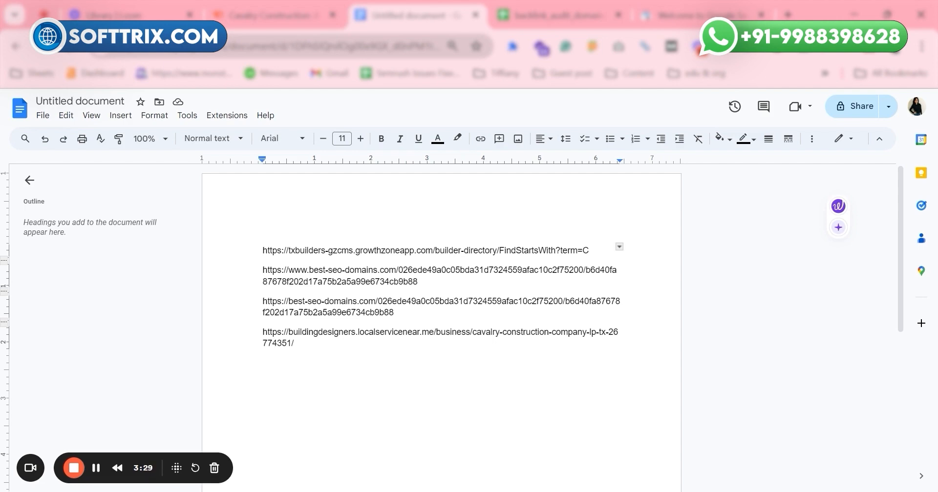
Step: Prefix the first URL with "Domain:" and delete its path after growthzoneapp.com/
{"action": "type", "text": "D"}
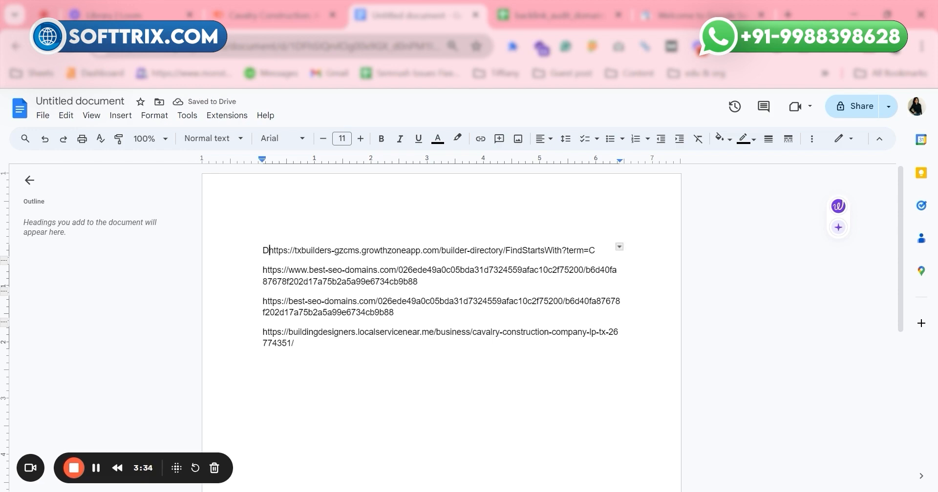
{"action": "type", "text": "oma"}
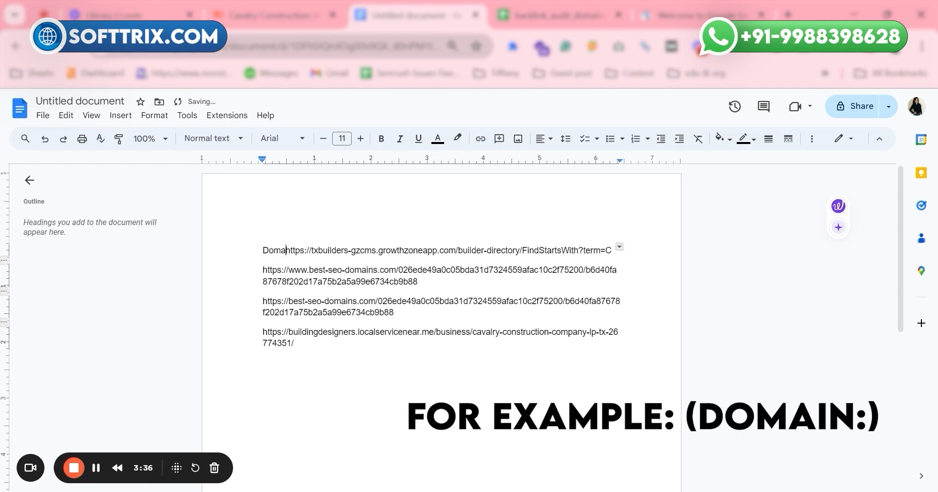
{"action": "type", "text": "in:"}
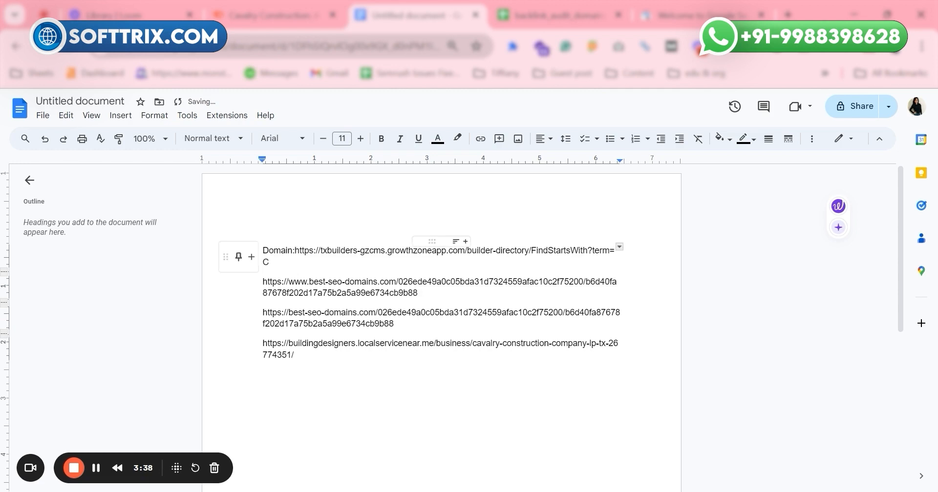
{"action": "left_click_drag", "start_coordinate": [471, 251], "coordinate": [482, 263]}
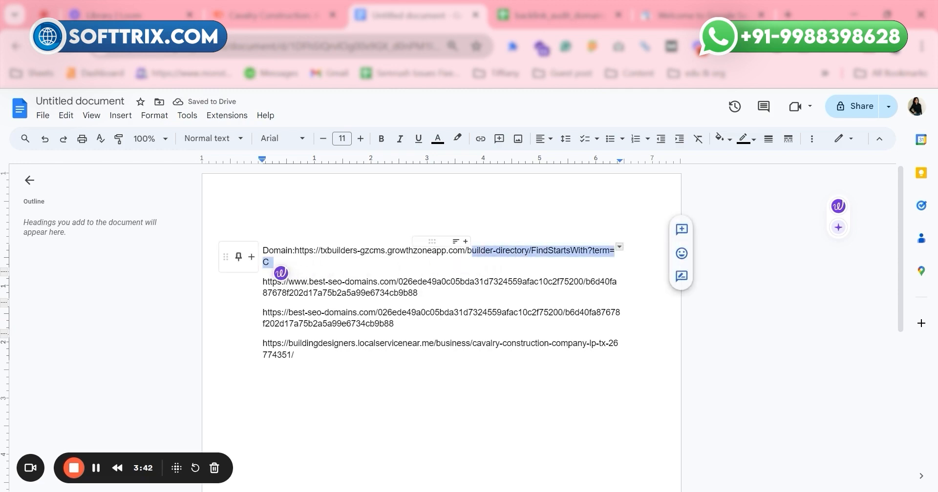
{"action": "key", "text": "BackSpace"}
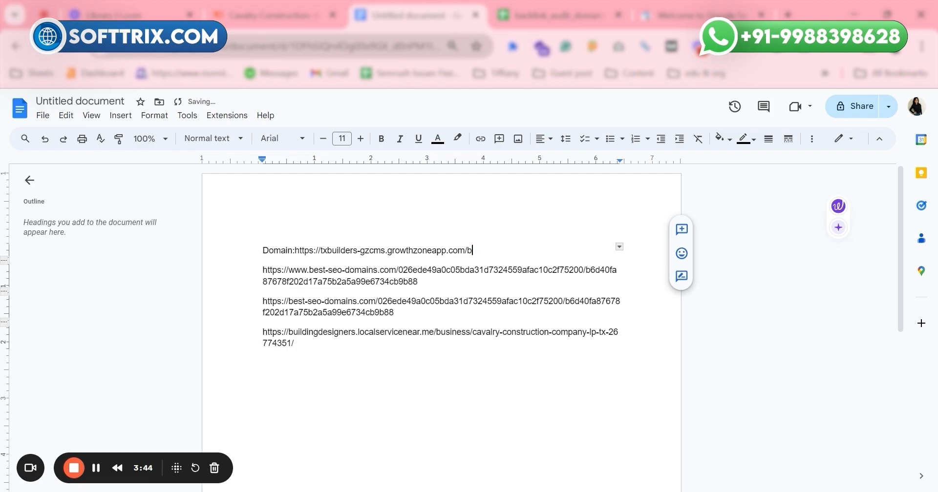
{"action": "key", "text": "BackSpace"}
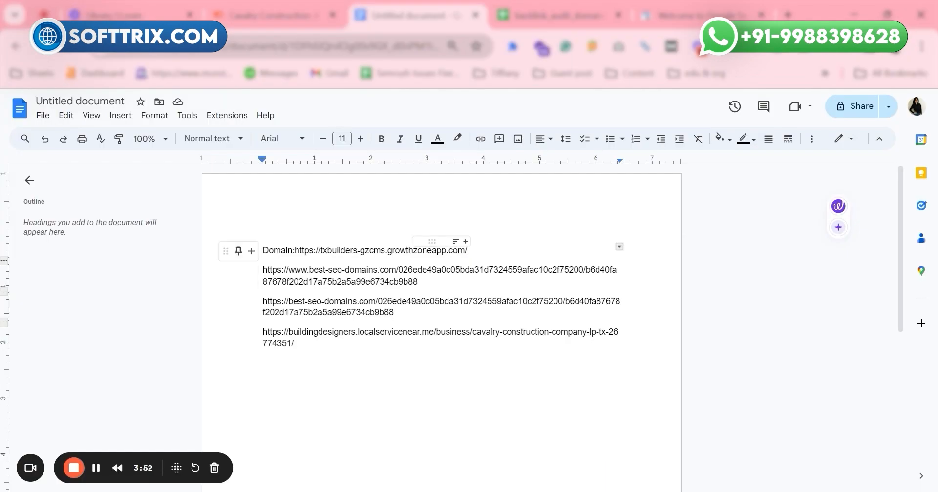
{"action": "left_click_drag", "start_coordinate": [405, 250], "coordinate": [399, 252]}
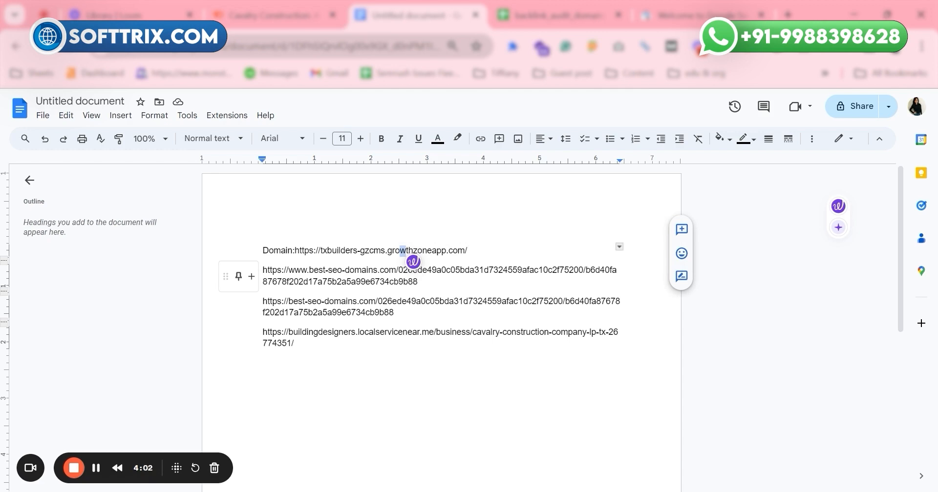
{"action": "left_click", "coordinate": [264, 282]}
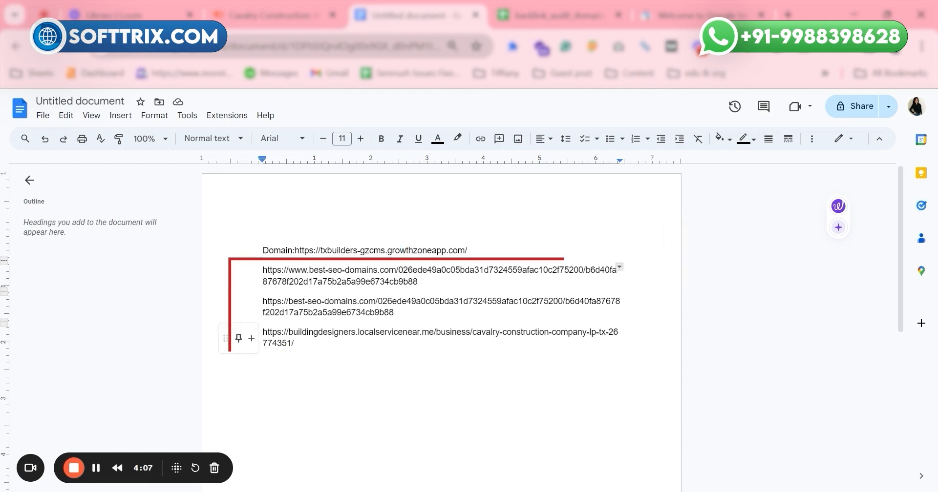
{"action": "double_click", "coordinate": [300, 343]}
{"action": "double_click", "coordinate": [261, 360]}
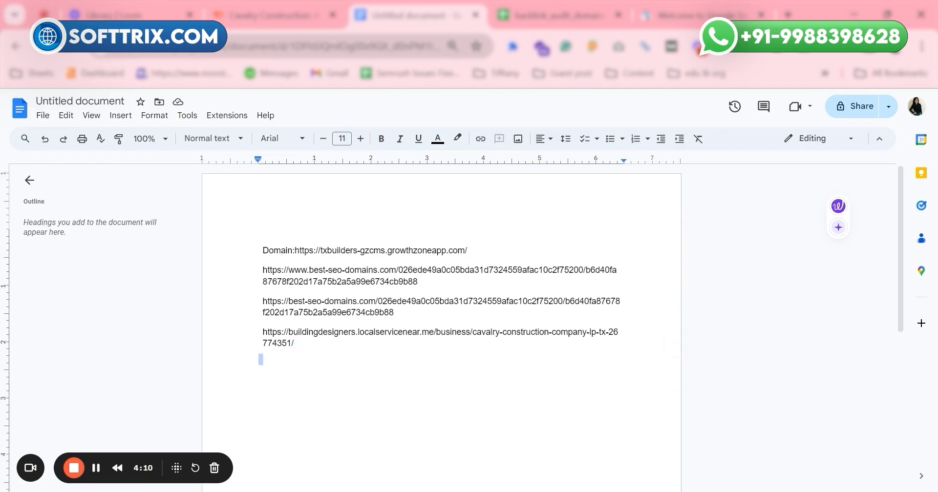
Step: Rename the document as "disavow list"
{"action": "left_click", "coordinate": [111, 101]}
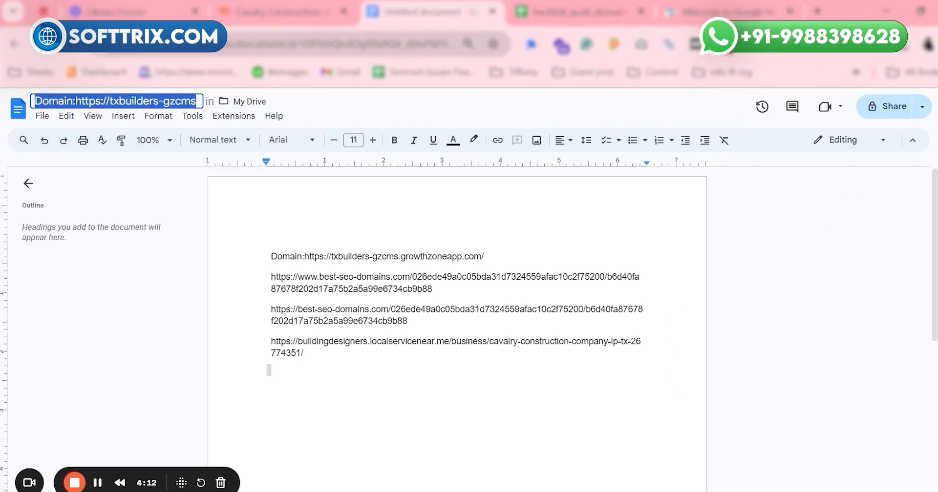
{"action": "type", "text": "disavow list"}
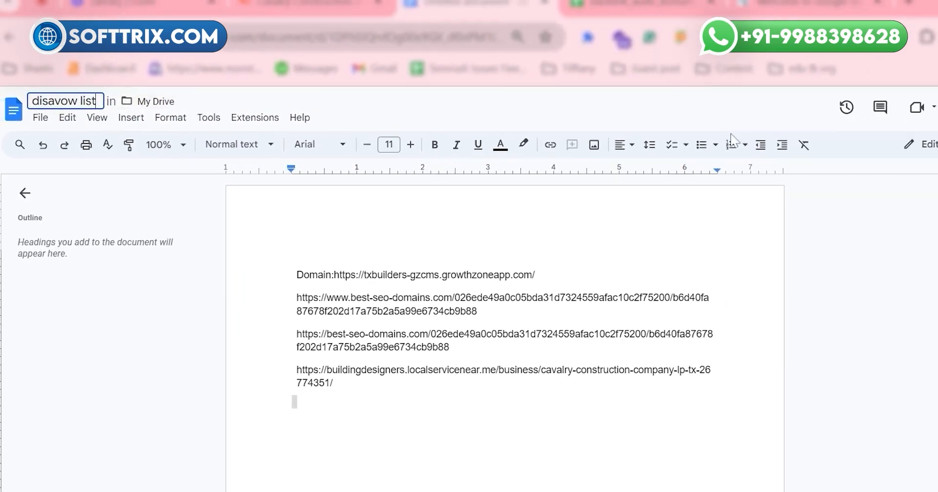
{"action": "key", "text": "Return"}
{"action": "left_click", "coordinate": [852, 108]}
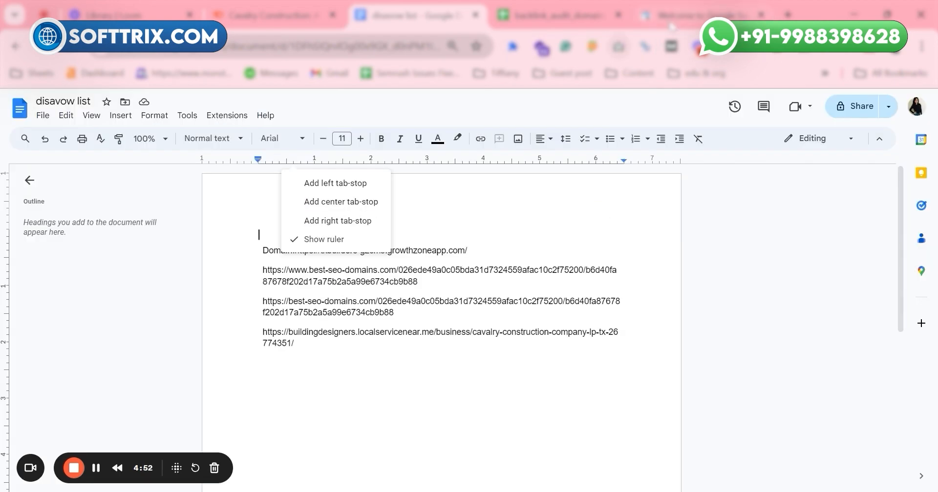
Step: Switch to Google Search Console and find the Cavalry Construction property through the property search
{"action": "left_click", "coordinate": [672, 26]}
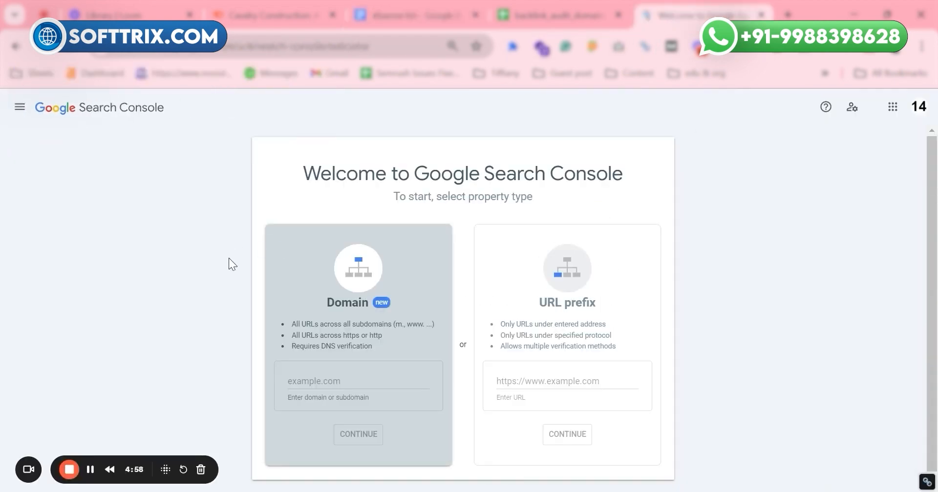
{"action": "left_click", "coordinate": [24, 116]}
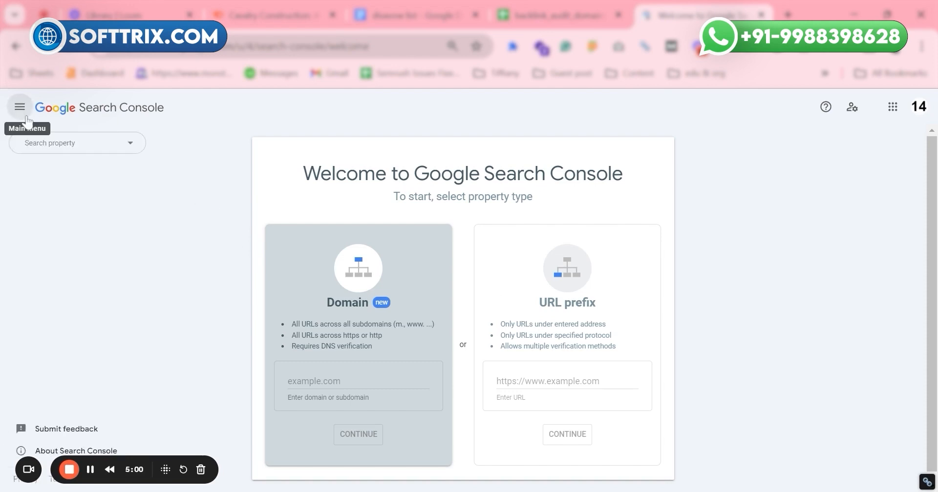
{"action": "left_click", "coordinate": [126, 147]}
{"action": "type", "text": "cal"}
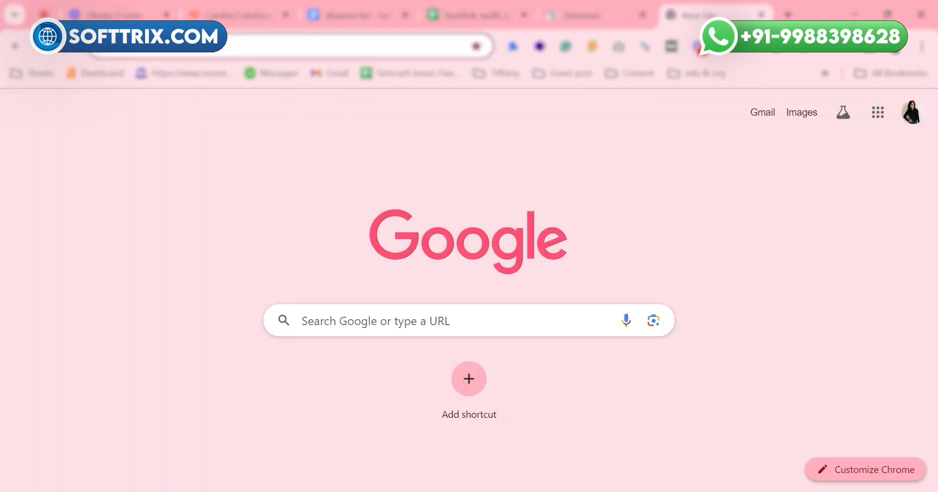
Step: Search Google for "disavow tool" in a new browser tab and open the search.google.com disavow-links page
{"action": "type", "text": "disavow tool"}
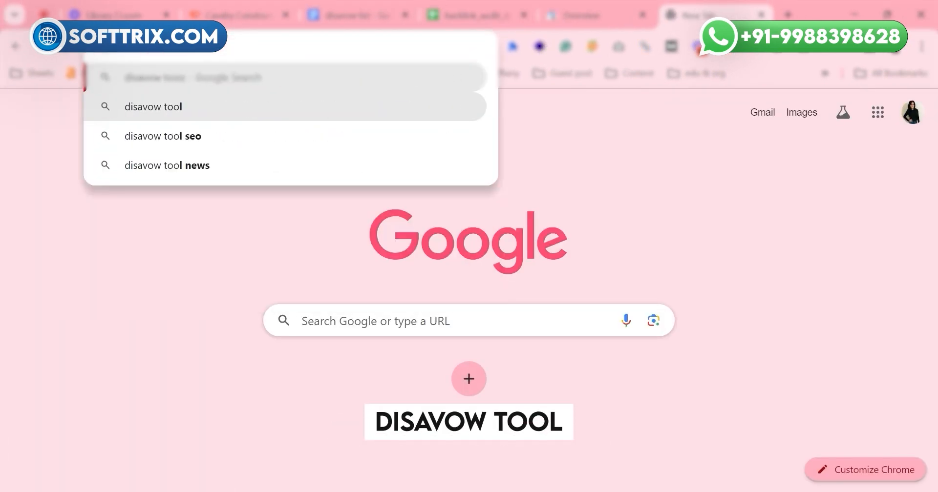
{"action": "key", "text": "Return"}
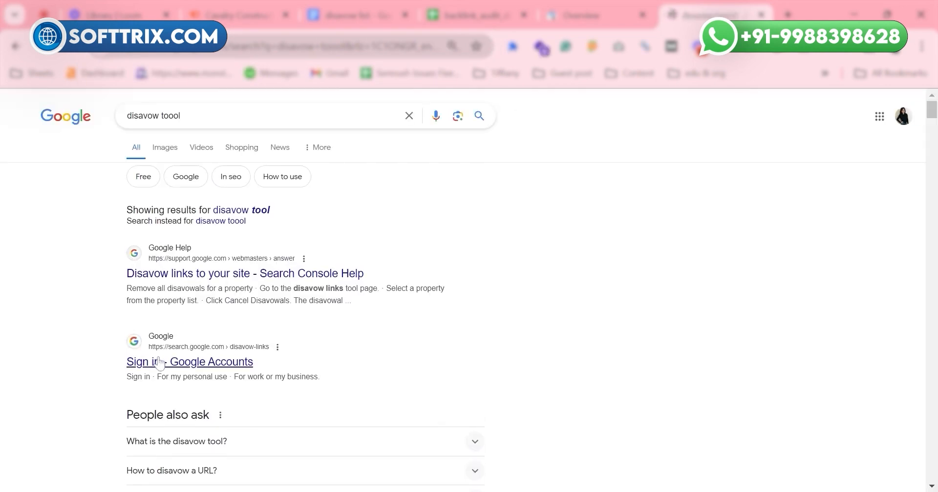
{"action": "left_click", "coordinate": [171, 356]}
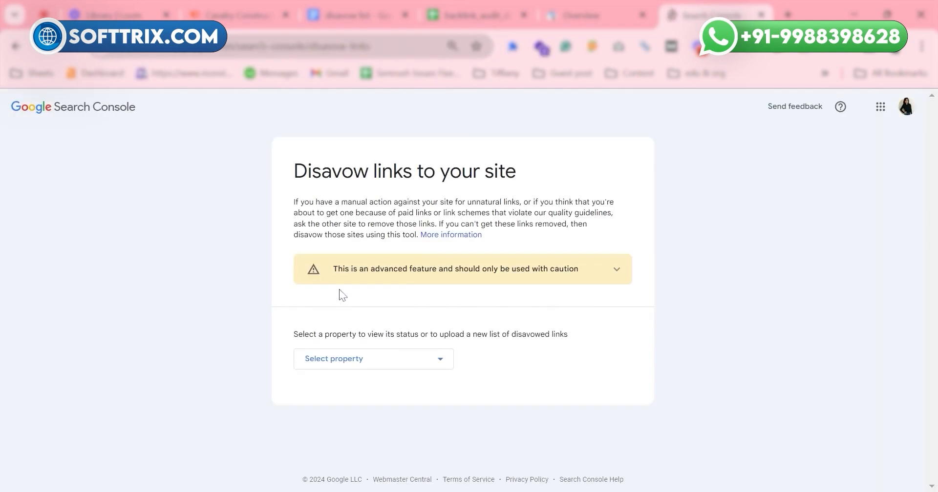
{"action": "left_click", "coordinate": [905, 105]}
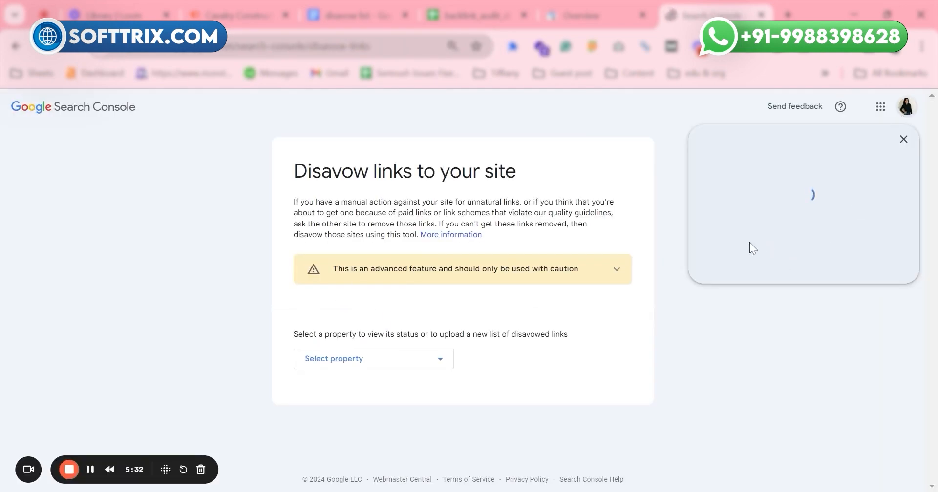
{"action": "scroll", "coordinate": [773, 357], "scroll_direction": "down", "scroll_amount": 1}
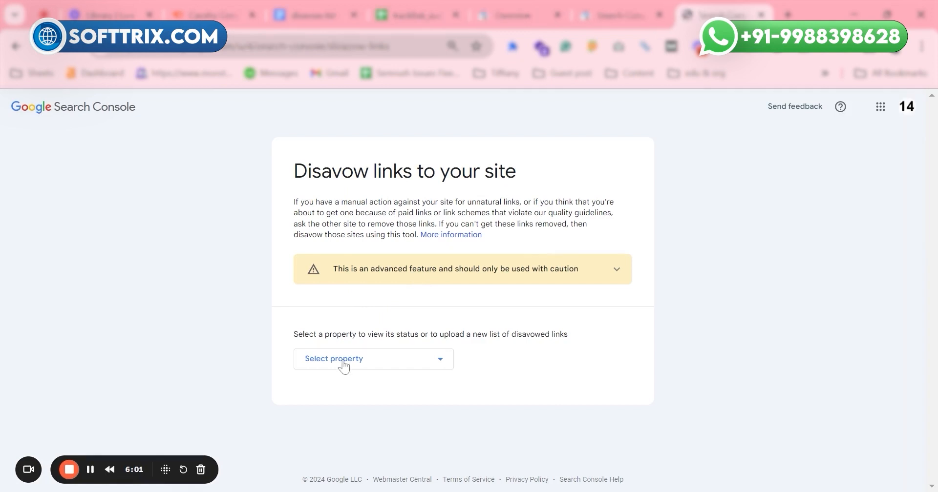
{"action": "left_click", "coordinate": [341, 363]}
{"action": "key", "text": "ctrl+minus"}
{"action": "scroll", "coordinate": [367, 436], "scroll_direction": "down", "scroll_amount": 2}
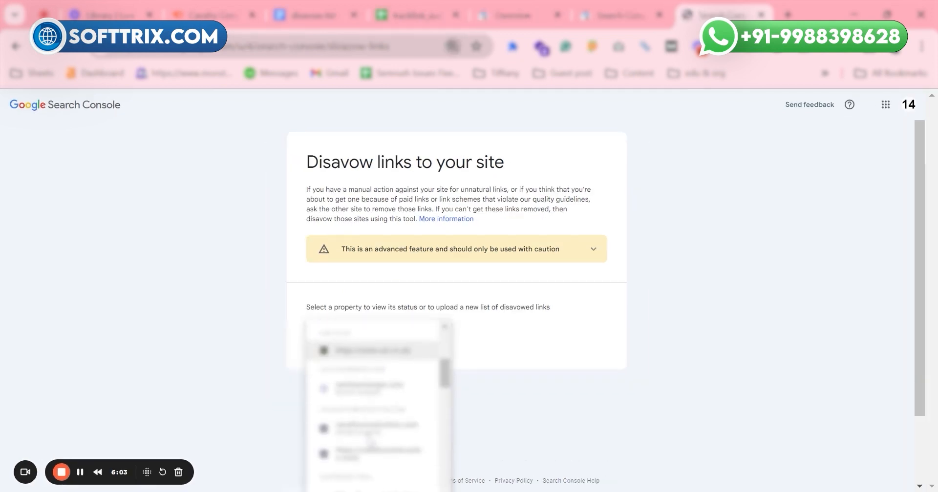
{"action": "left_click", "coordinate": [389, 420]}
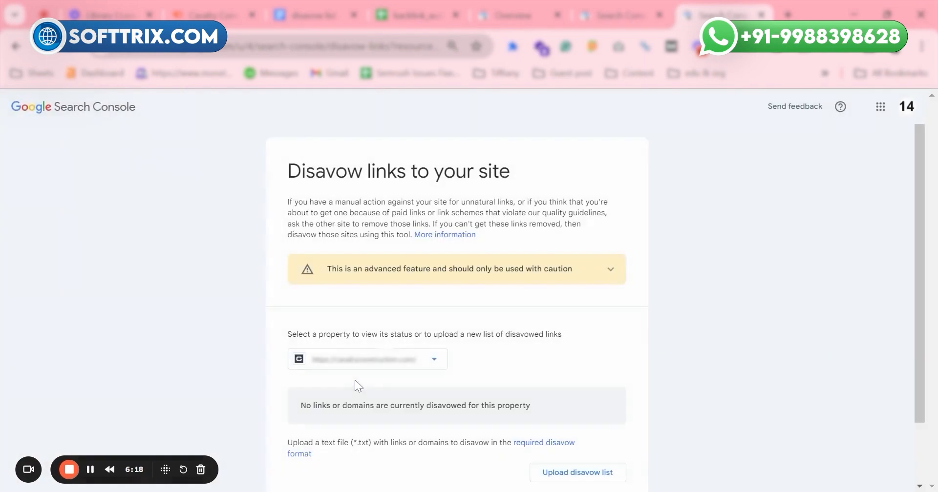
Step: Upload "disavow list.txt" as the property's disavow list and check the count of disavowed domains and URLs
{"action": "scroll", "coordinate": [358, 386], "scroll_direction": "down", "scroll_amount": 1}
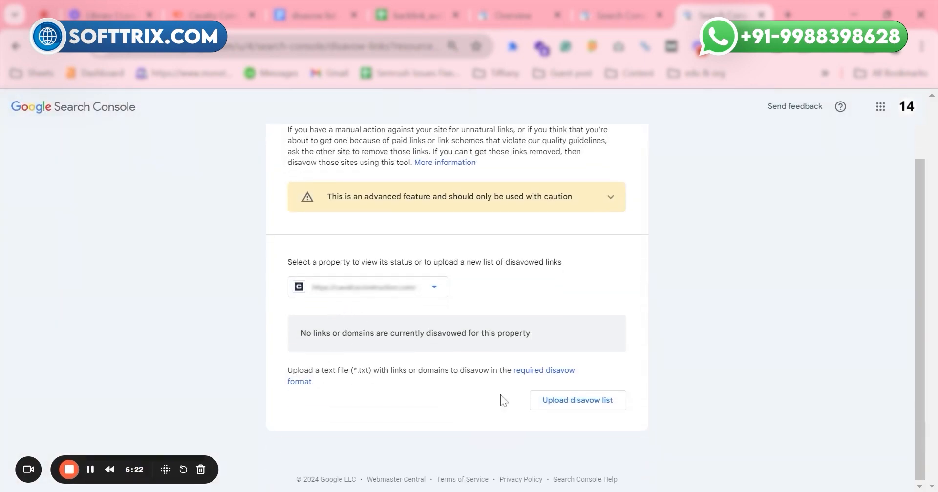
{"action": "left_click", "coordinate": [552, 410]}
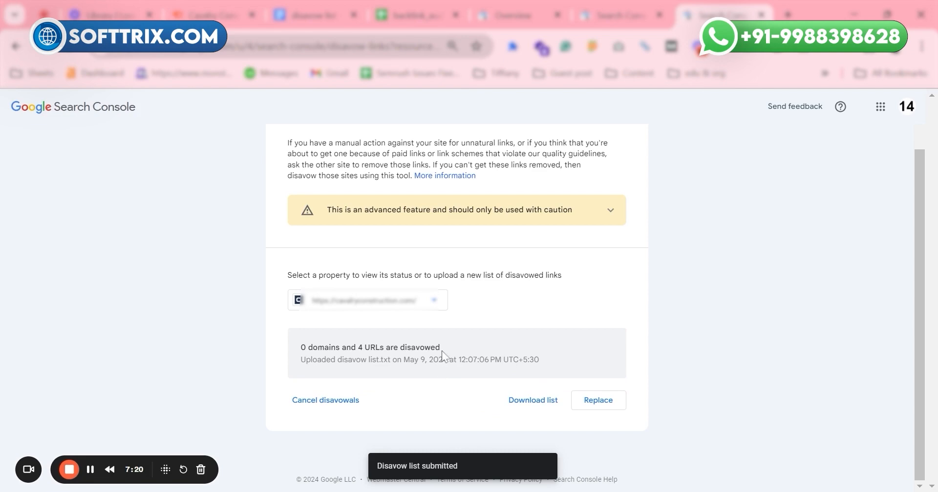
{"action": "left_click_drag", "start_coordinate": [303, 348], "coordinate": [435, 350]}
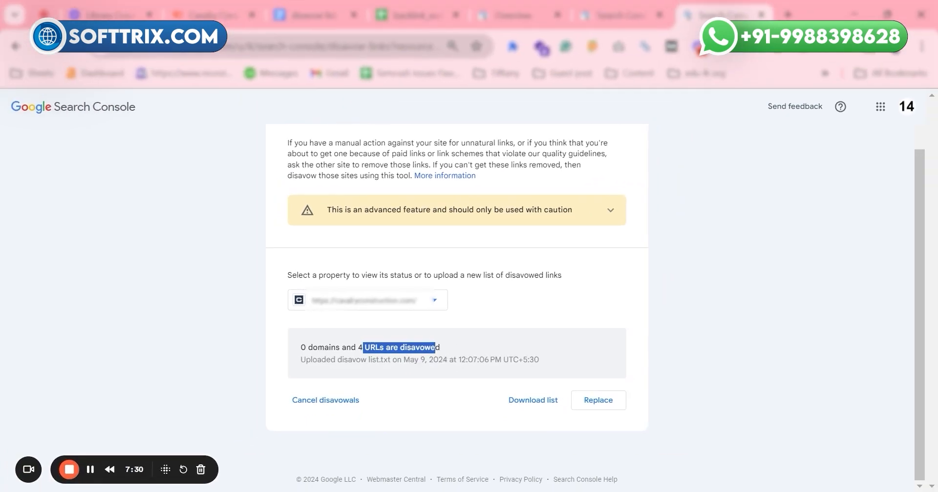
{"action": "scroll", "coordinate": [533, 381], "scroll_direction": "up", "scroll_amount": 1}
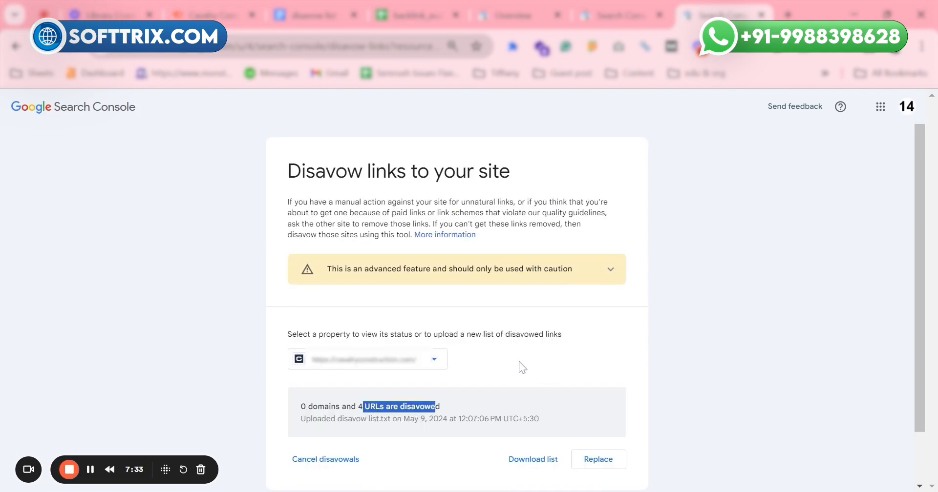